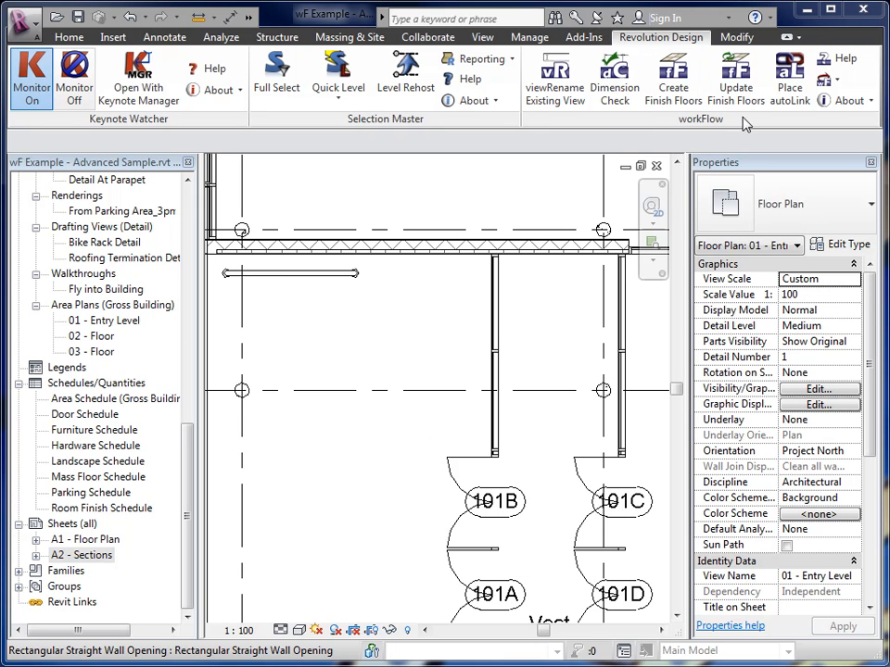
# Place an autoLink - Short annotation with the text "Bike Rack, Typ." below the bike rack in the Entry Level floor plan
pyautogui.click(791, 89)
pyautogui.moveTo(424, 346); pyautogui.dragTo(426, 319, button='middle')
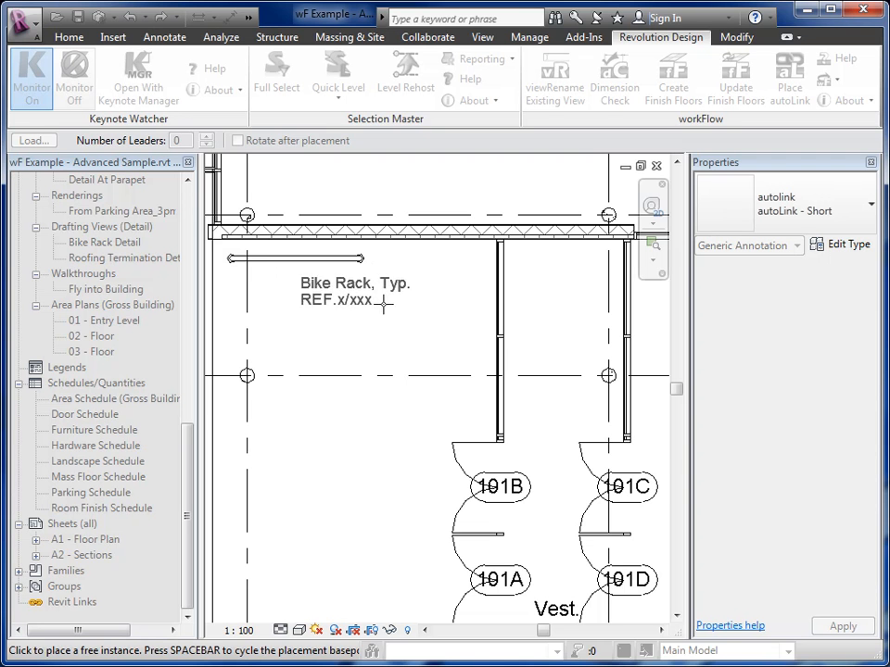
pyautogui.click(428, 314)
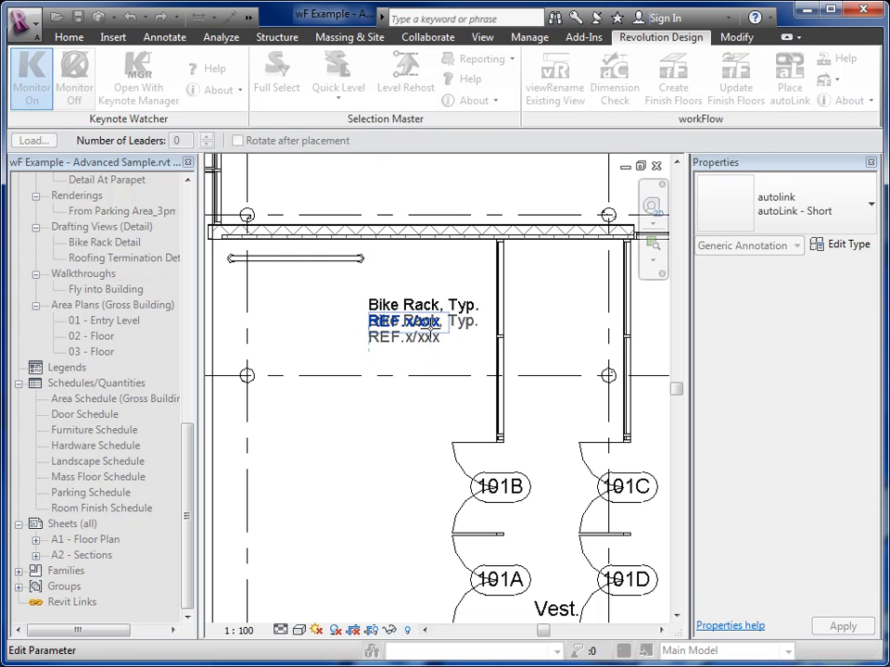
pyautogui.press('Escape')
pyautogui.press('Escape')
# Set the bike rack annotation's autoLink reference to 6/A2
pyautogui.click(412, 315)
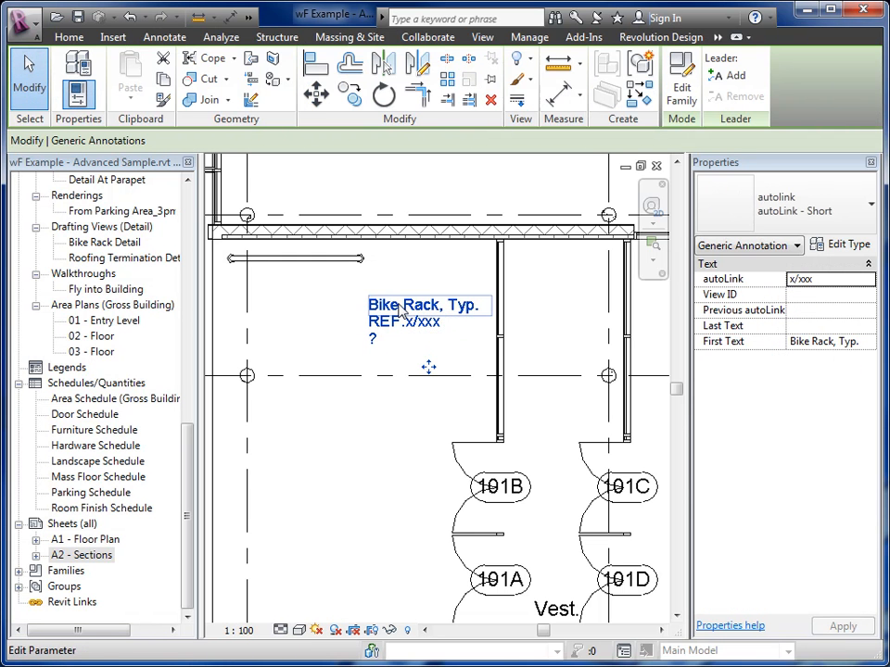
pyautogui.click(412, 305)
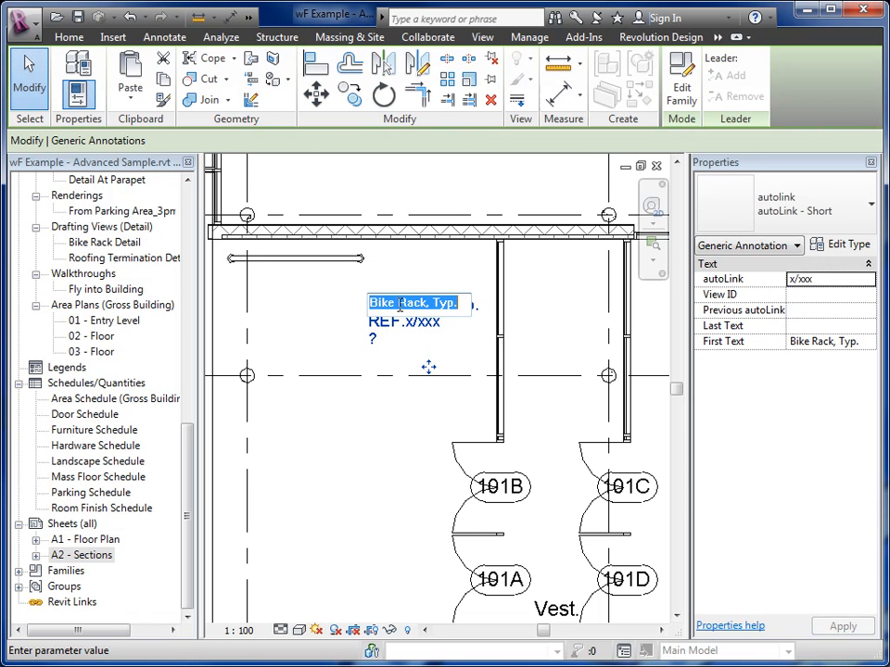
pyautogui.click(472, 271)
pyautogui.click(419, 327)
pyautogui.click(430, 324)
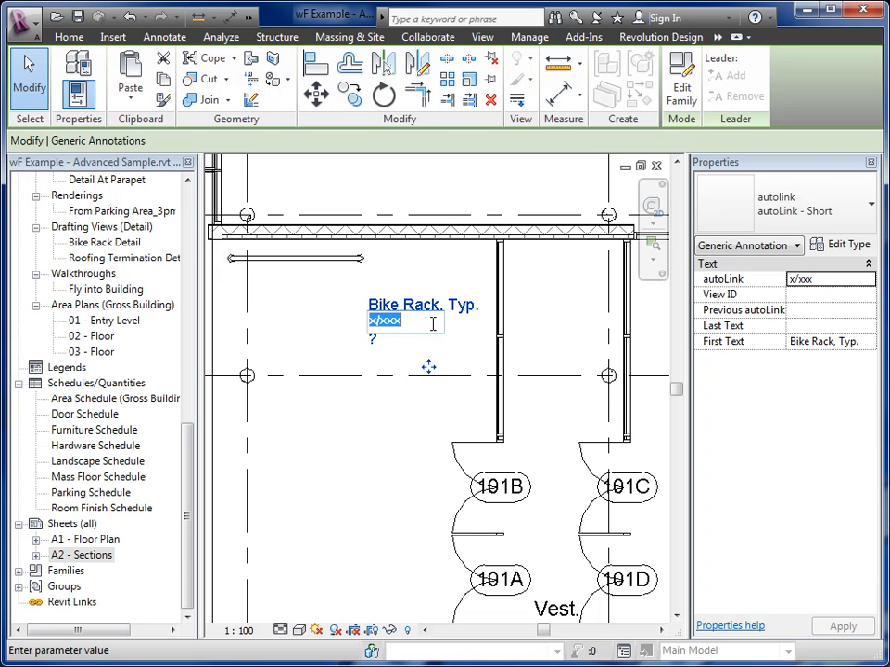
pyautogui.write('6/A')
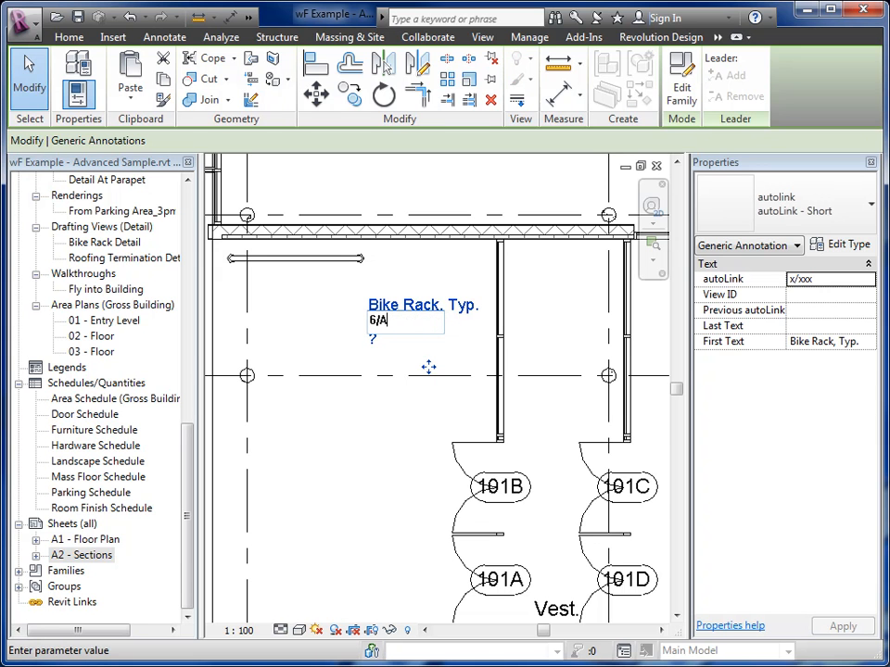
pyautogui.write('2')
pyautogui.press('Return')
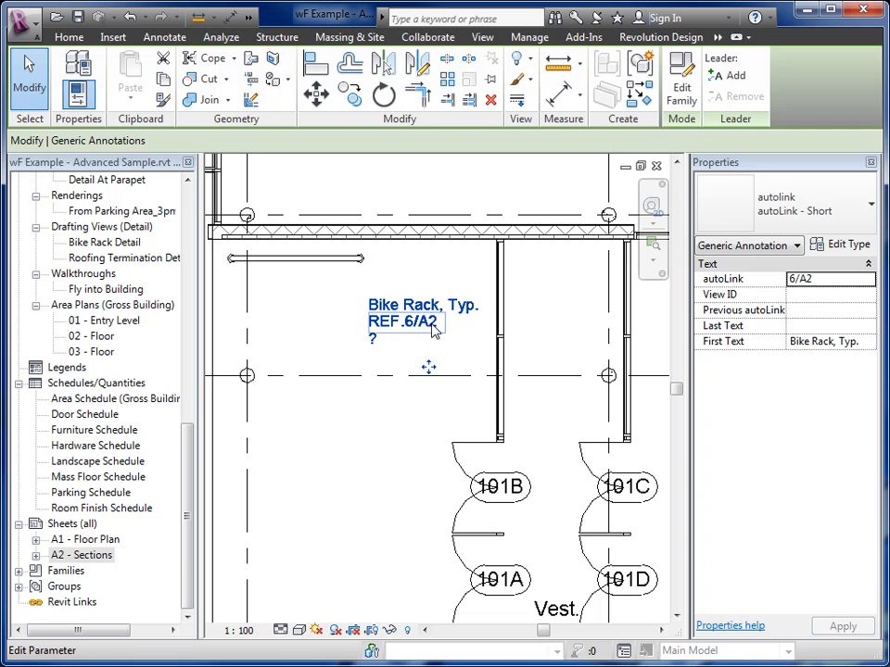
# Set the last text line of the bike rack annotation to OFCI
pyautogui.click(372, 339)
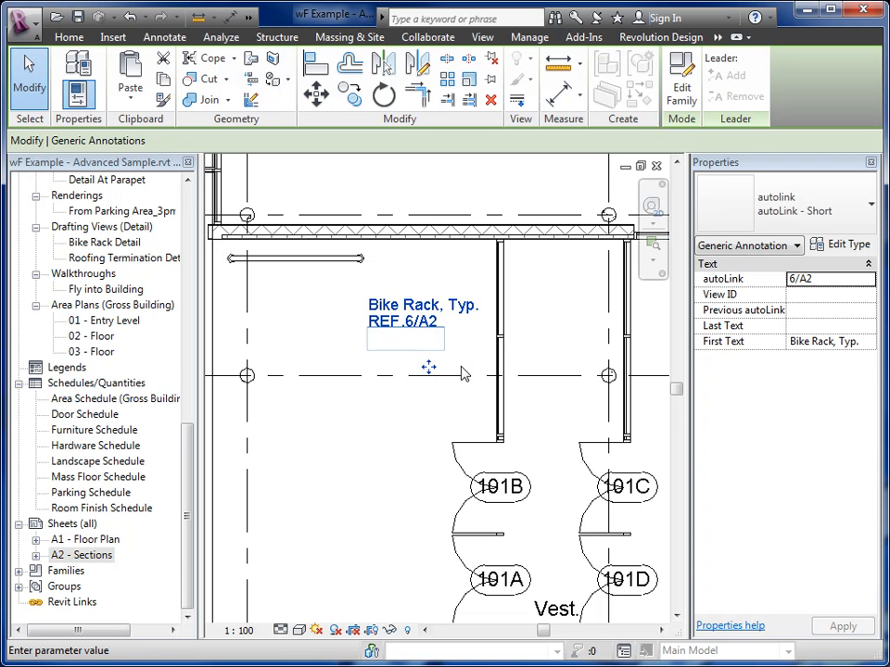
pyautogui.write('0FCI')
pyautogui.press('Return')
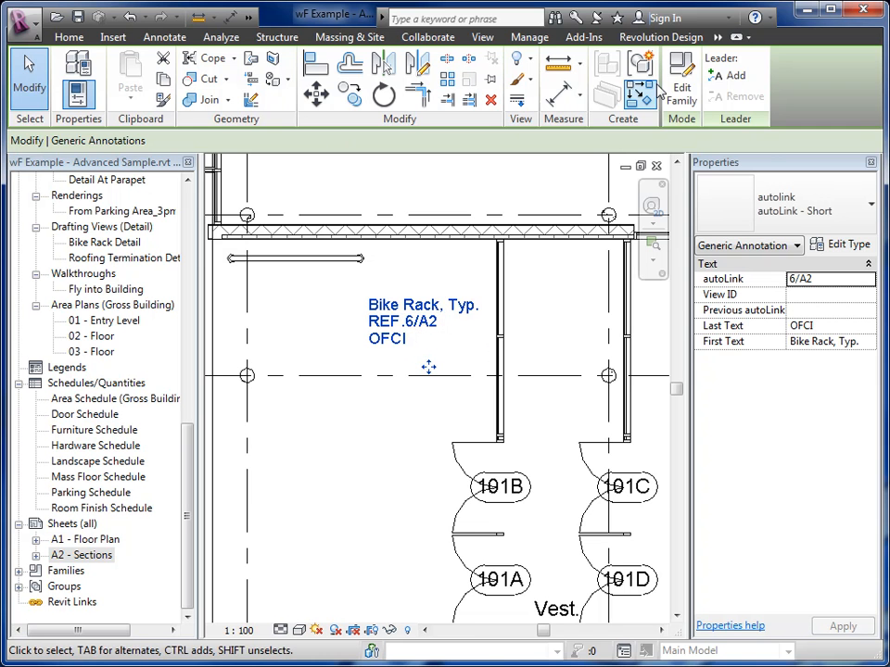
# Add a leader from the annotation to the bike rack and dismiss the autoLink update notice
pyautogui.click(727, 74)
pyautogui.moveTo(378, 324); pyautogui.dragTo(586, 337, button='middle')
pyautogui.moveTo(384, 345); pyautogui.dragTo(522, 279)
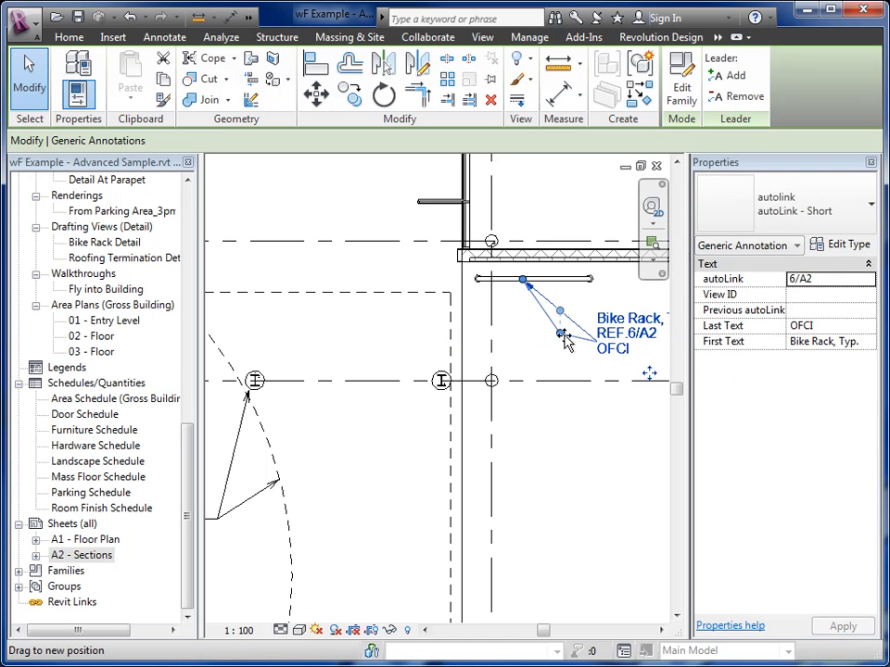
pyautogui.moveTo(582, 452); pyautogui.dragTo(454, 446, button='middle')
pyautogui.click(454, 447)
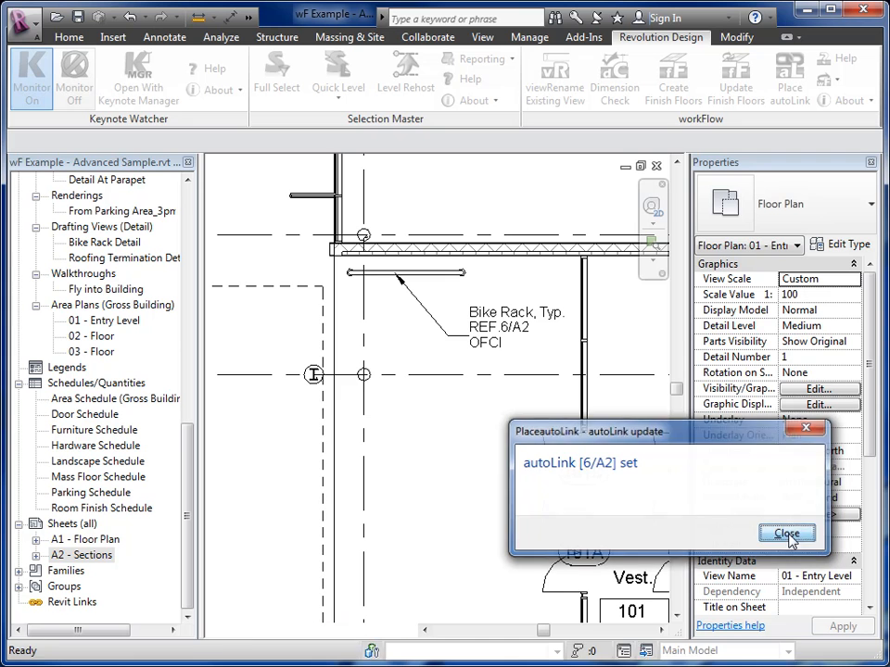
pyautogui.click(788, 535)
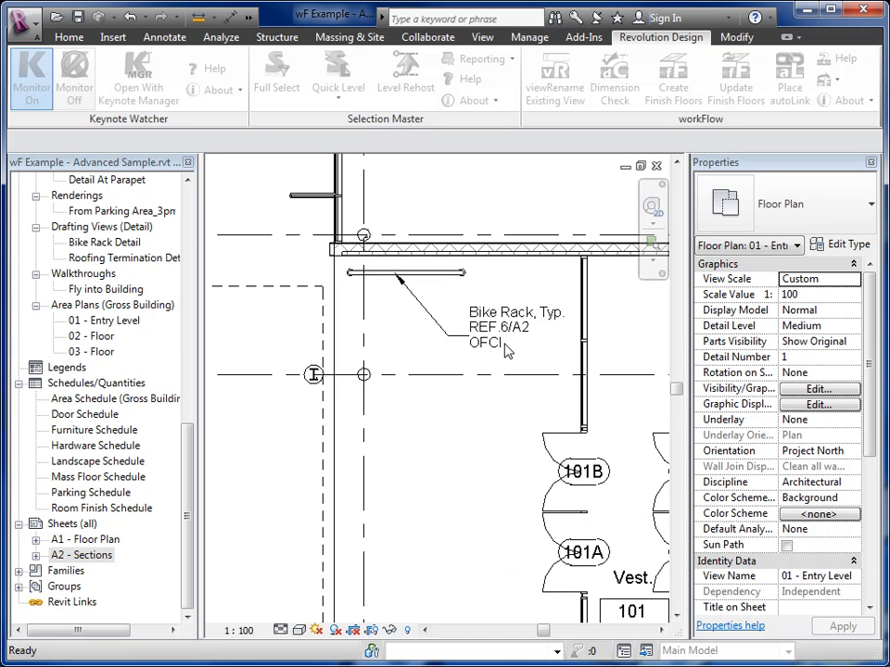
pyautogui.moveTo(515, 353); pyautogui.dragTo(505, 358, button='middle')
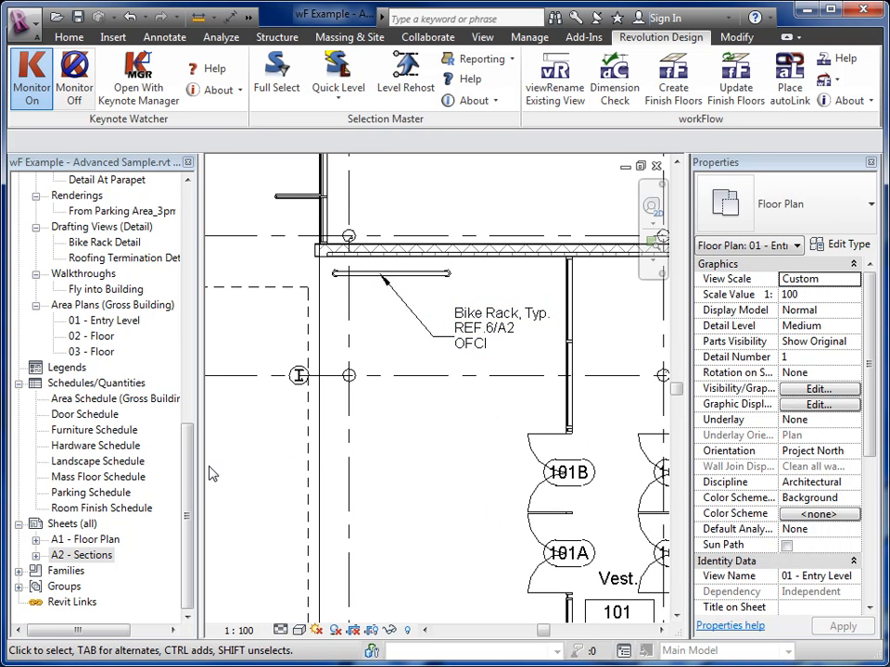
# Open sheet A2 - Sections and locate the Bike Rack Detail viewport
pyautogui.doubleClick(90, 556)
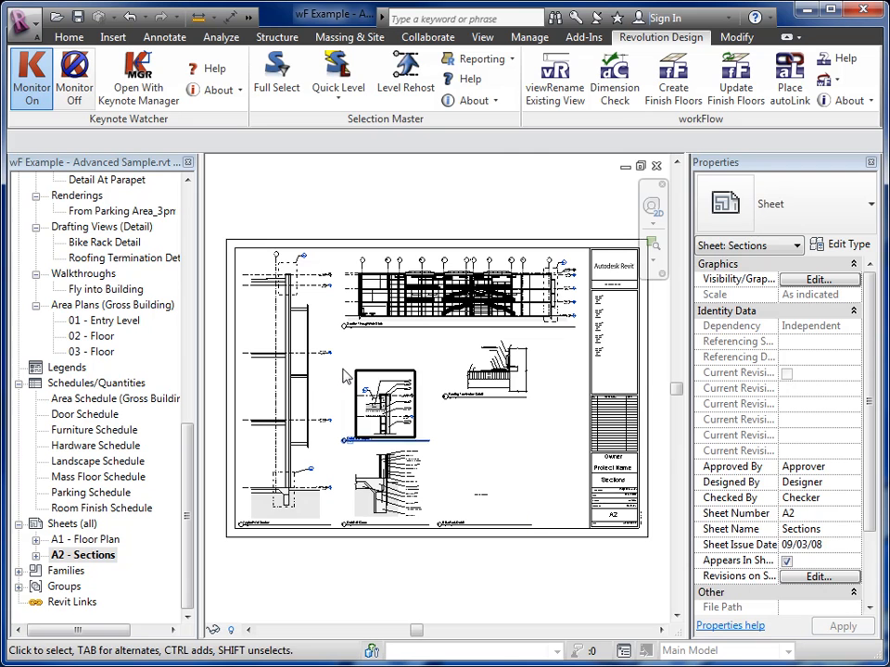
pyautogui.scroll(3, 481, 512)
pyautogui.scroll(5, 484, 512)
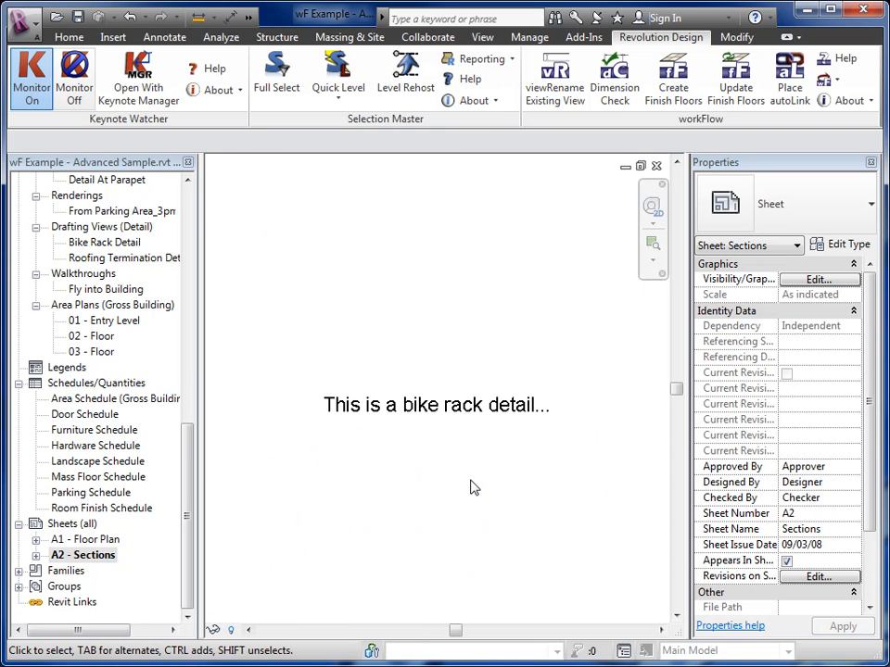
pyautogui.scroll(-5, 471, 482)
pyautogui.moveTo(470, 487); pyautogui.dragTo(342, 328, button='middle')
pyautogui.scroll(-3, 335, 315)
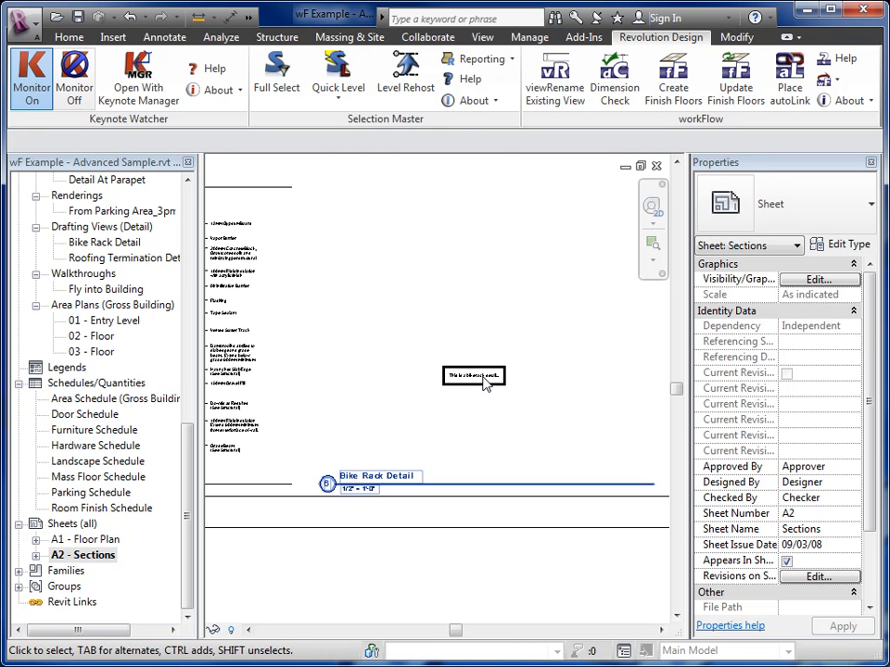
# Set the detail number of the Bike Rack Detail viewport on the sheet to F
pyautogui.click(445, 428)
pyautogui.moveTo(434, 445); pyautogui.dragTo(392, 428, button='middle')
pyautogui.moveTo(329, 412); pyautogui.dragTo(496, 417, button='middle')
pyautogui.scroll(-1, 428, 409)
pyautogui.moveTo(393, 422); pyautogui.dragTo(582, 409, button='middle')
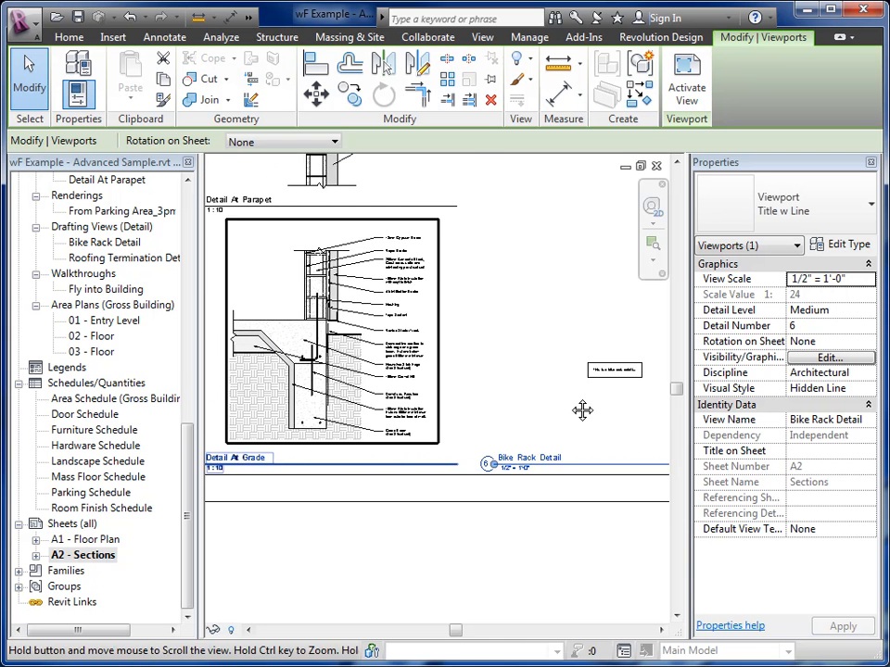
pyautogui.moveTo(584, 476); pyautogui.dragTo(505, 514, button='middle')
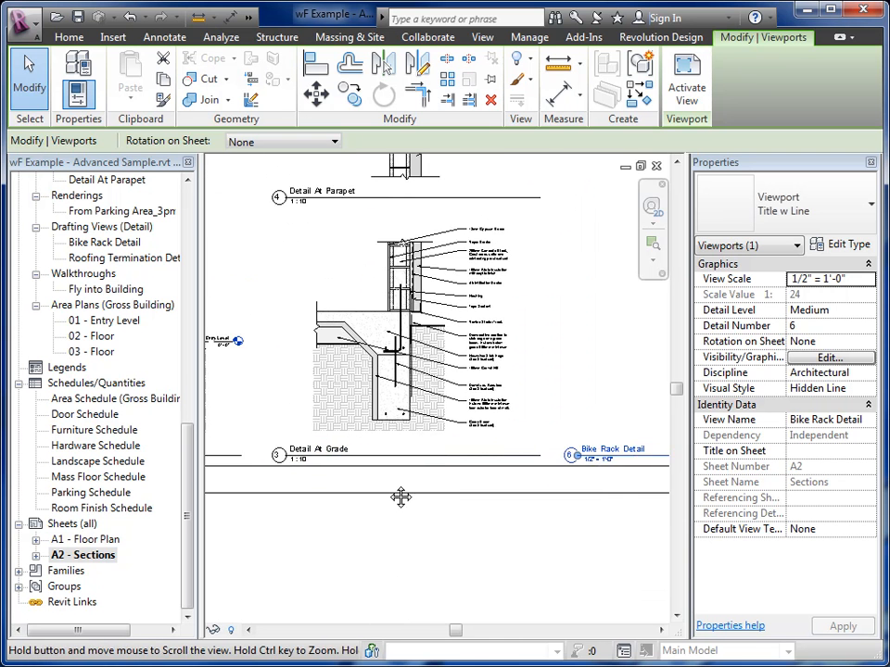
pyautogui.scroll(2, 461, 530)
pyautogui.scroll(2, 469, 526)
pyautogui.click(446, 465)
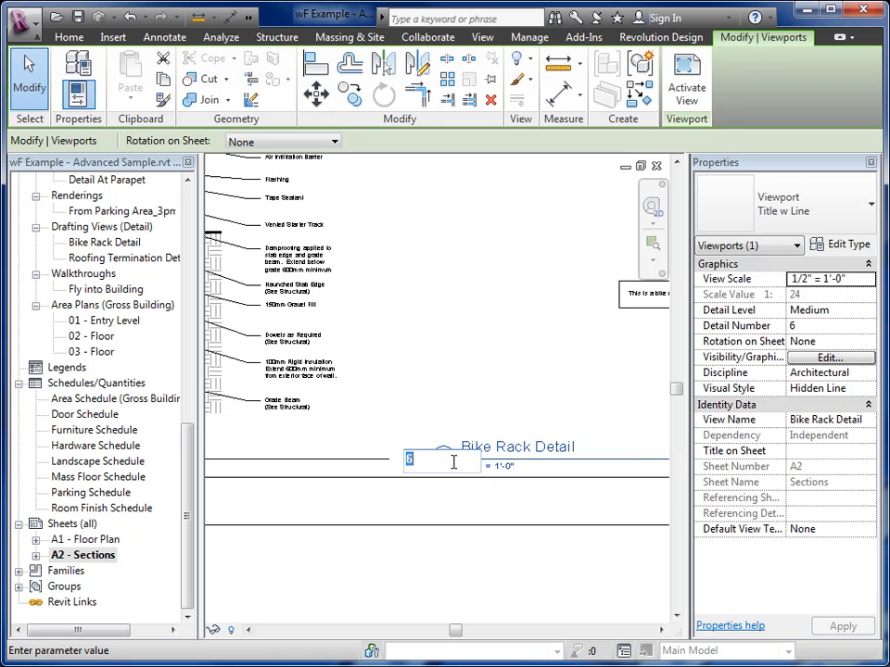
pyautogui.write('F')
pyautogui.press('Return')
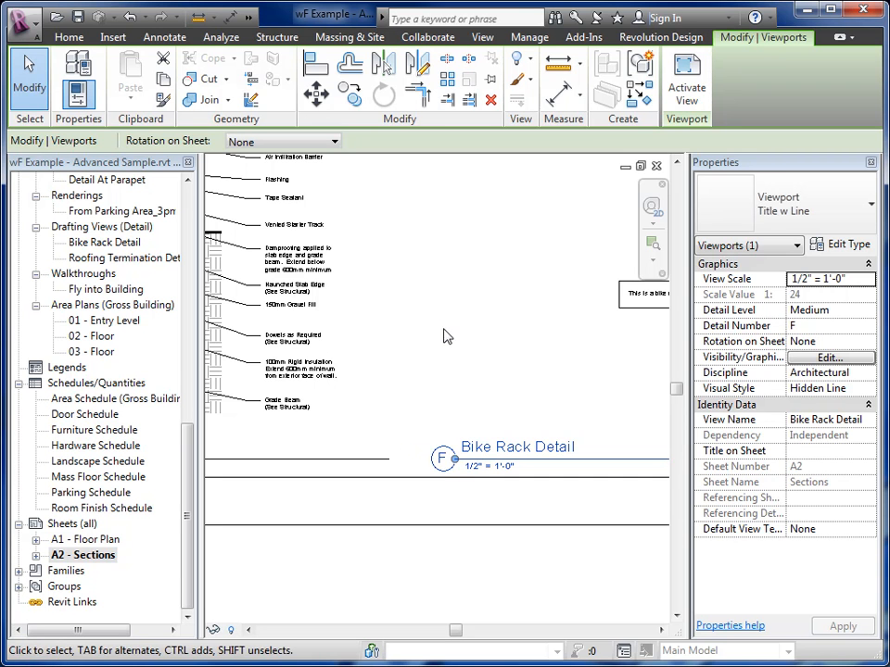
pyautogui.click(453, 358)
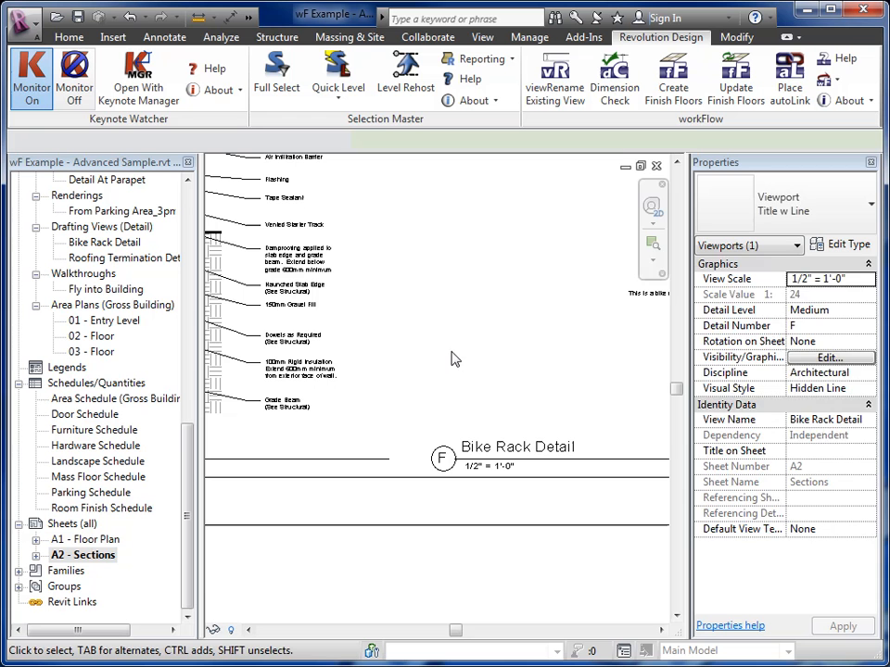
# Close the sheet view and save the project so the floor plan's bike rack autoLink updates, accepting the update notice
pyautogui.click(656, 169)
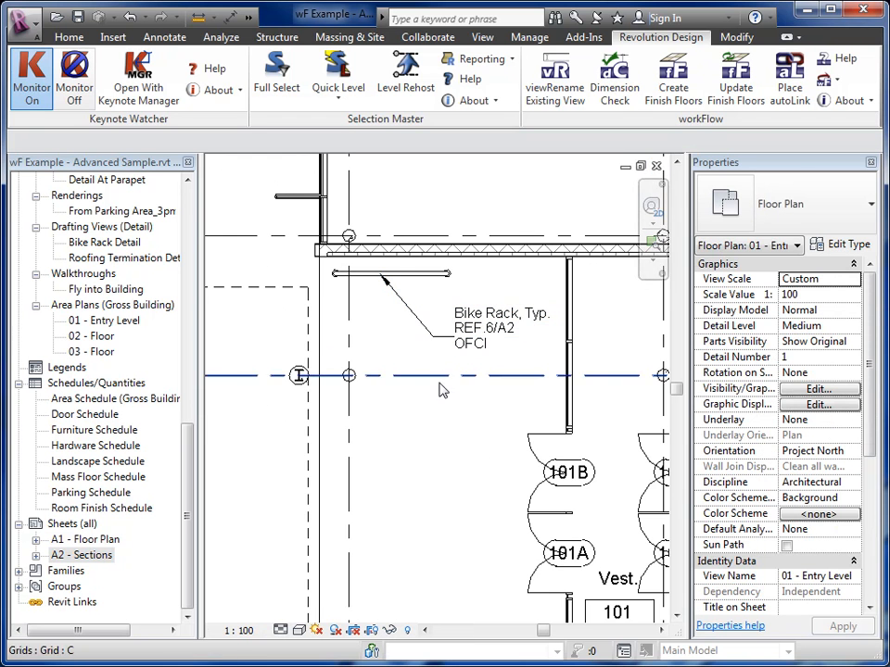
pyautogui.scroll(2, 421, 373)
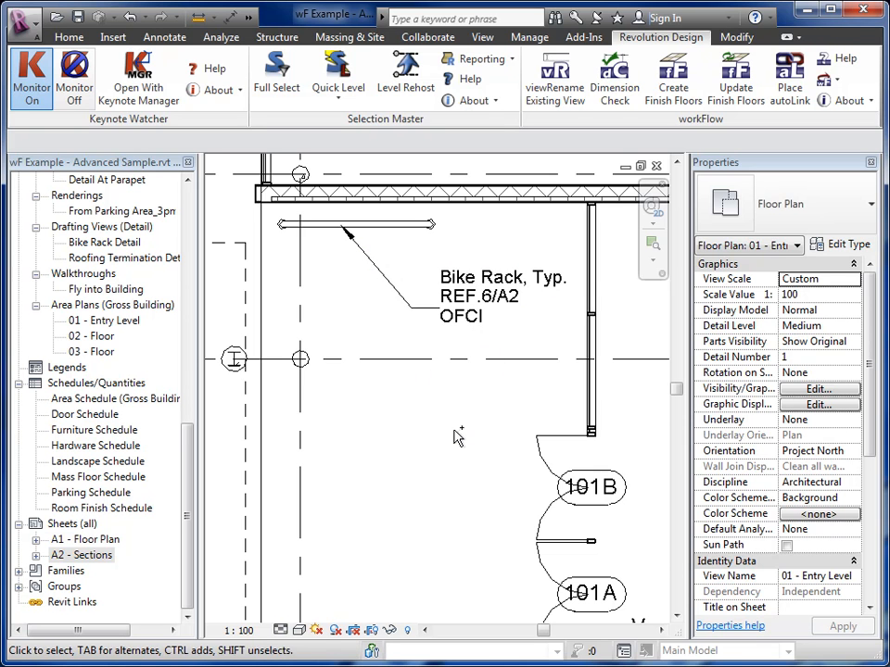
pyautogui.hotkey('ctrl', 's')
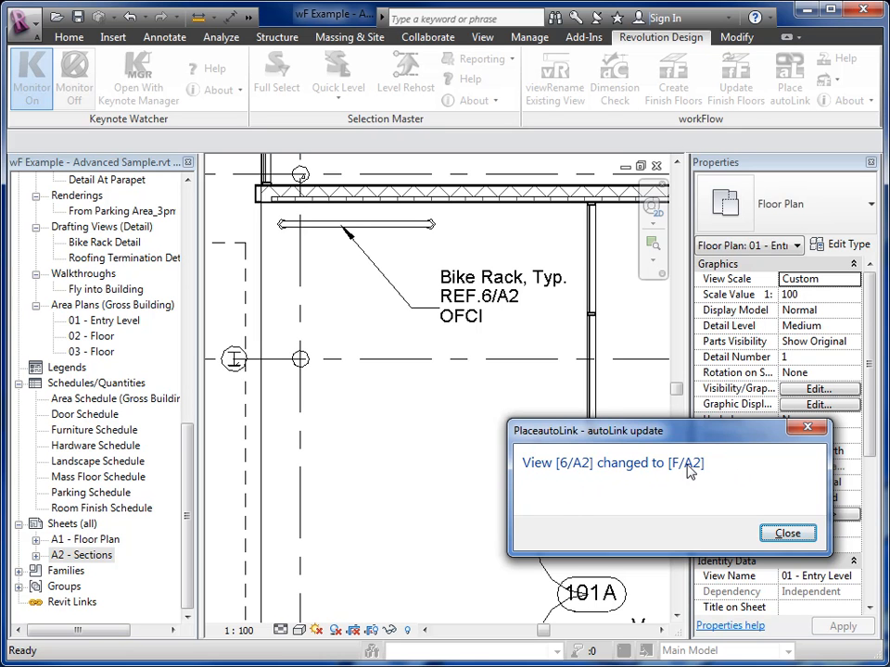
pyautogui.click(787, 533)
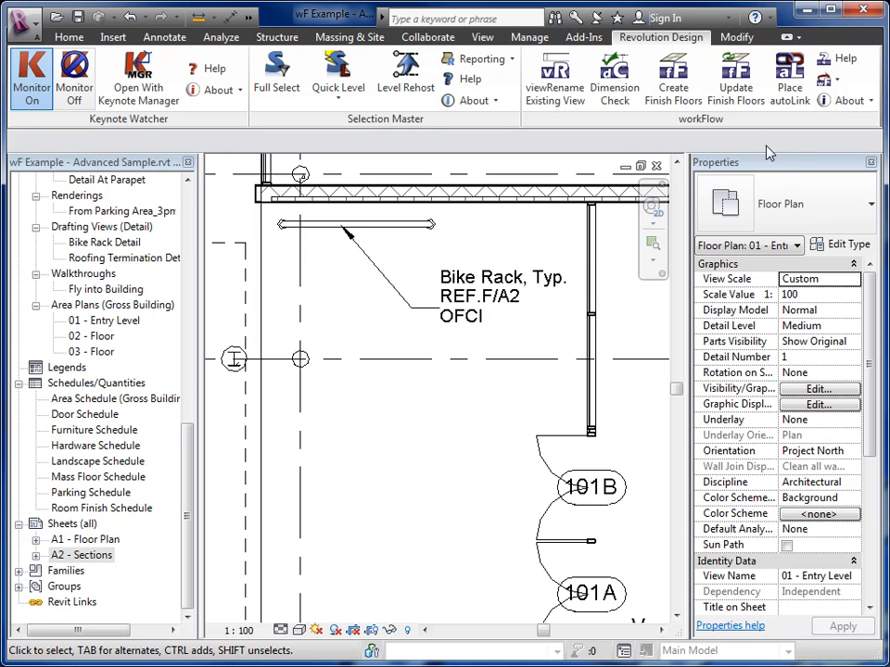
# Open the autoLink settings, review the user name, missing-link and message options, and leave without changes
pyautogui.click(833, 83)
pyautogui.click(841, 94)
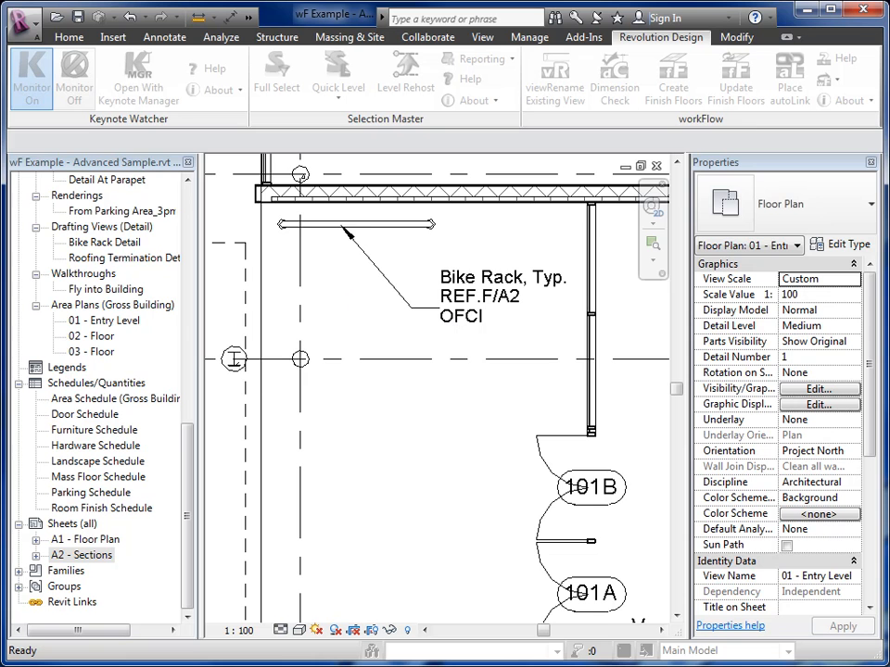
pyautogui.moveTo(239, 182); pyautogui.dragTo(520, 183)
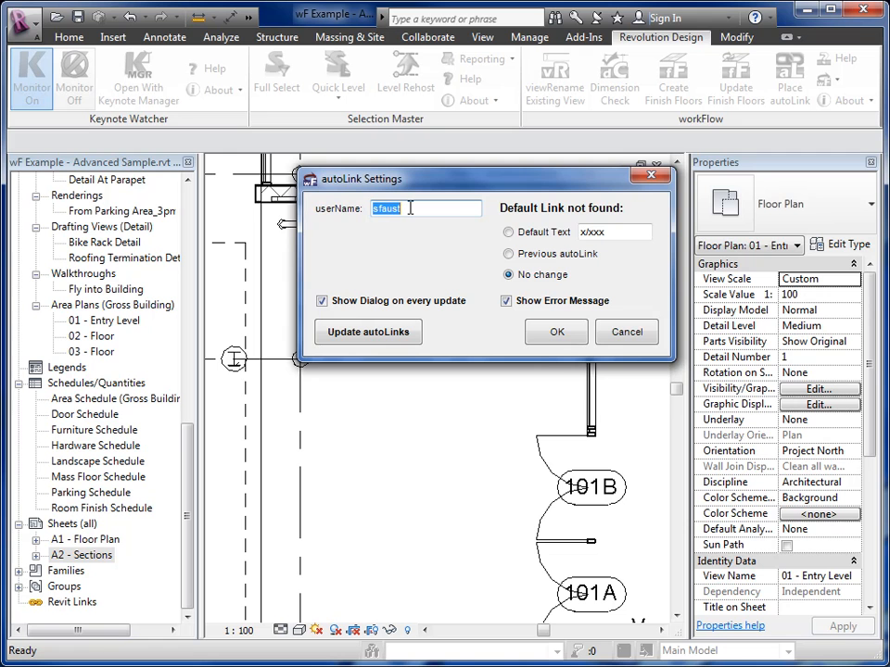
pyautogui.moveTo(424, 179); pyautogui.dragTo(421, 221)
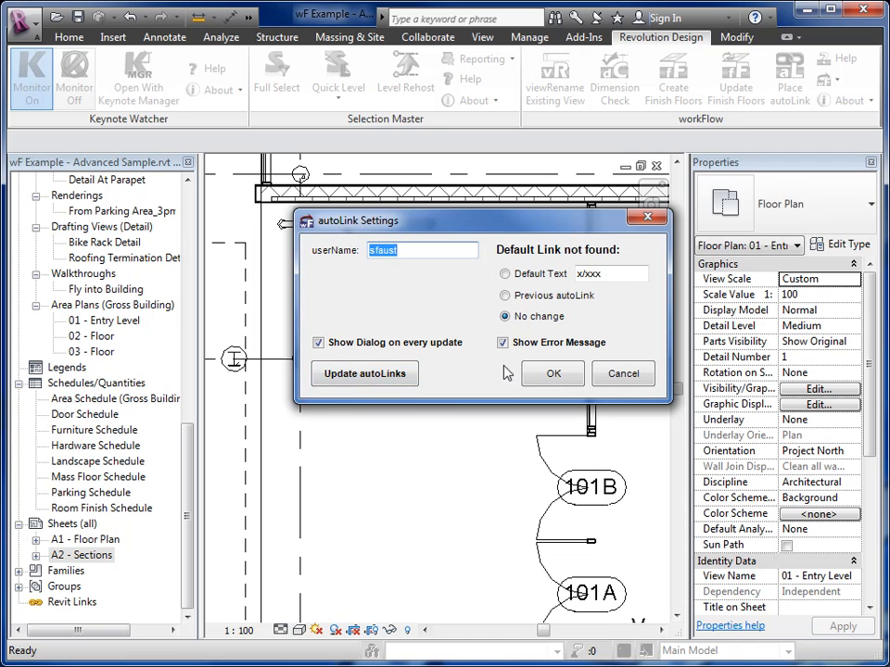
pyautogui.click(623, 373)
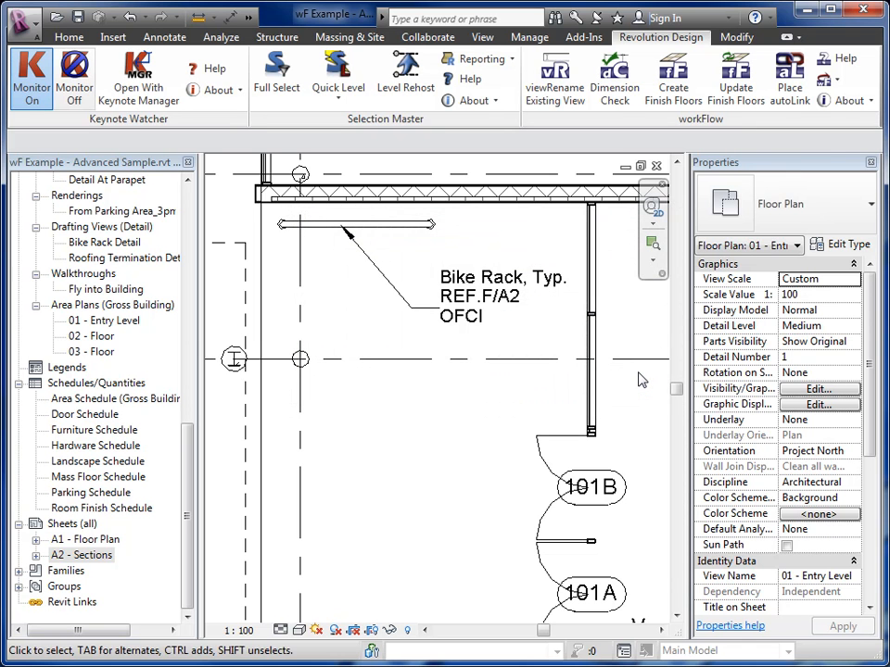